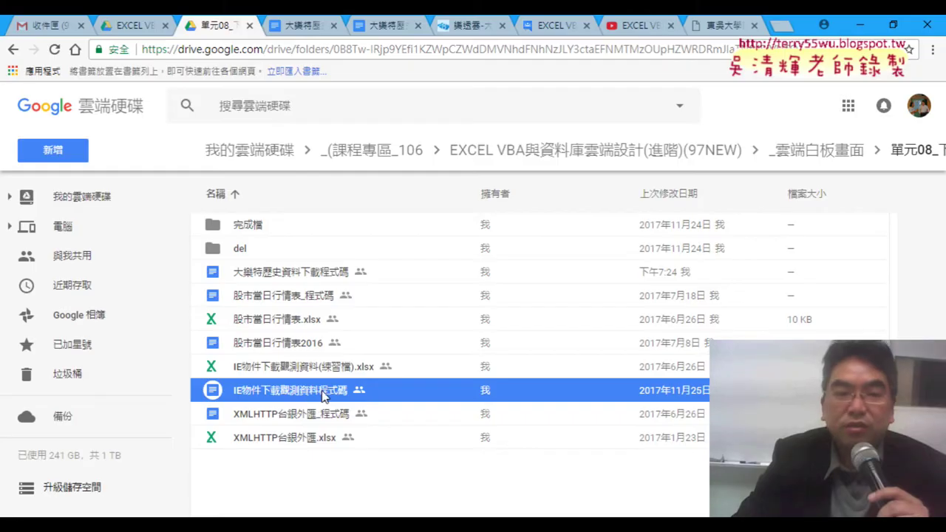
Open the IE物件下載觀測資料程式碼 doc and follow its link to the CWB CODiS query page.
double_click(328, 392)
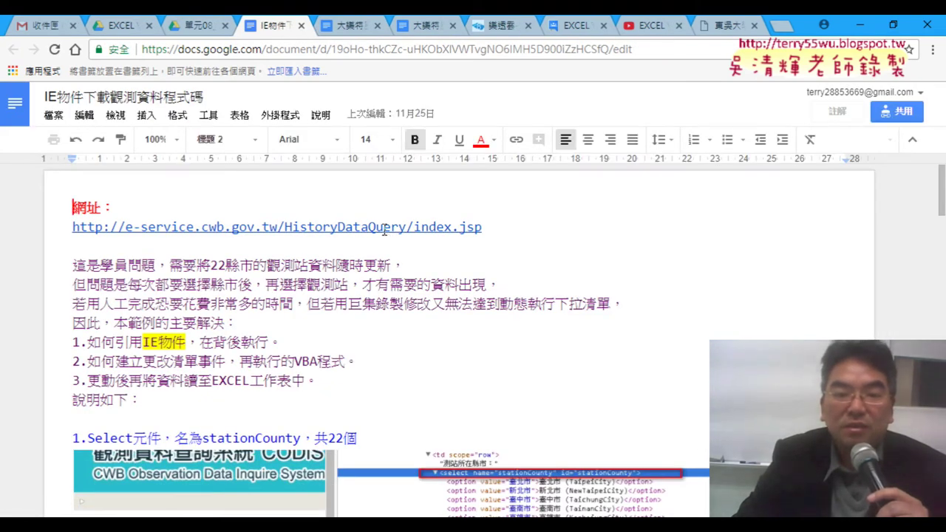
click(384, 232)
click(281, 254)
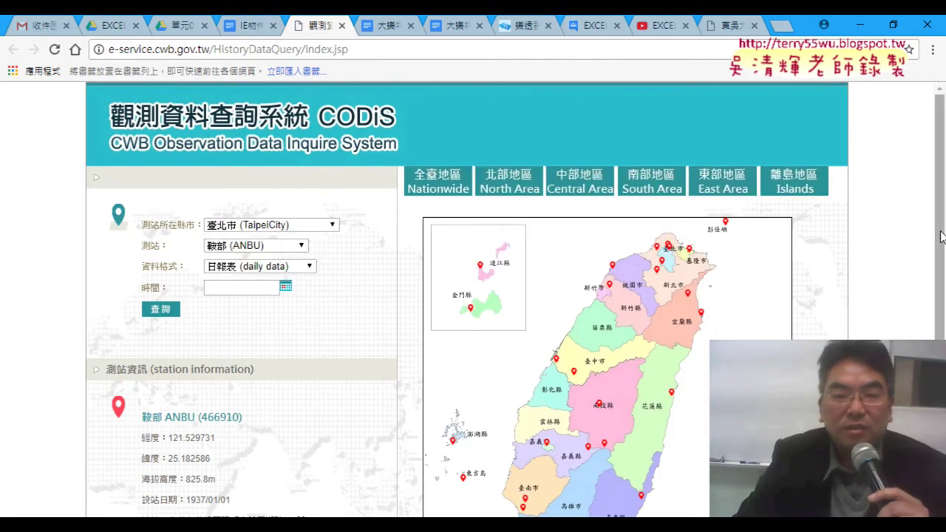
Switch the station to 臺北 (TAIPEI) and highlight its station information.
drag(936, 237, 936, 321)
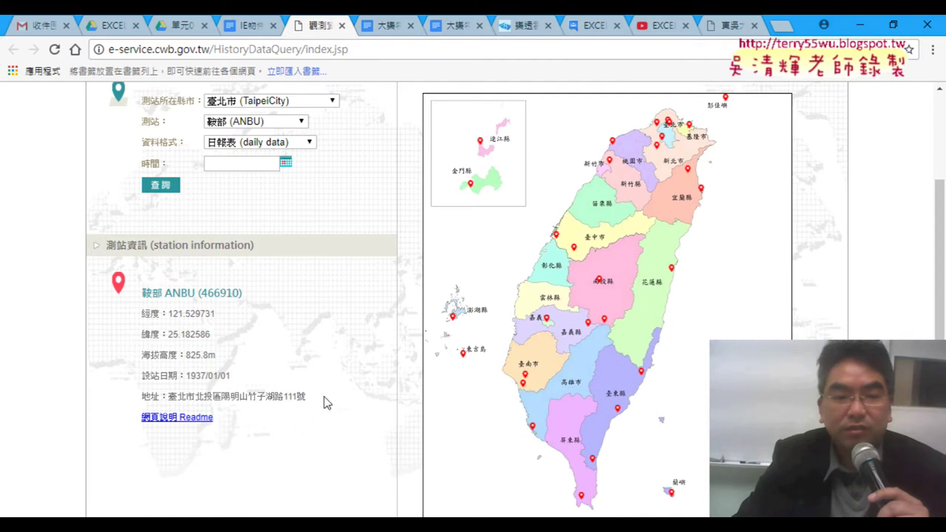
drag(323, 402, 189, 305)
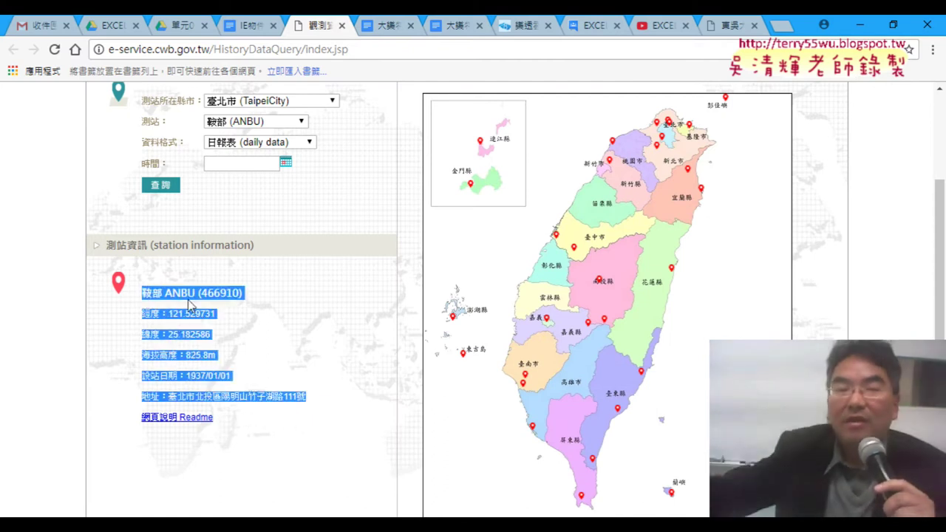
click(264, 123)
click(260, 151)
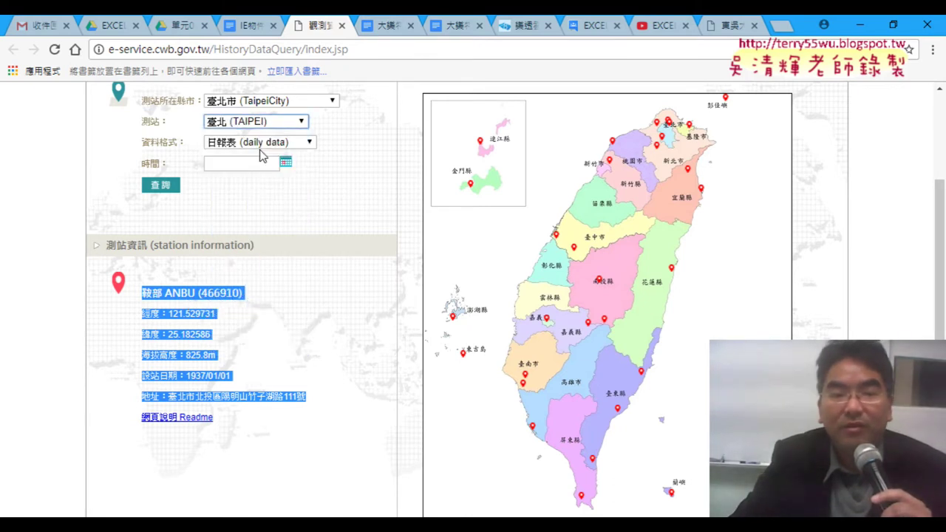
click(260, 347)
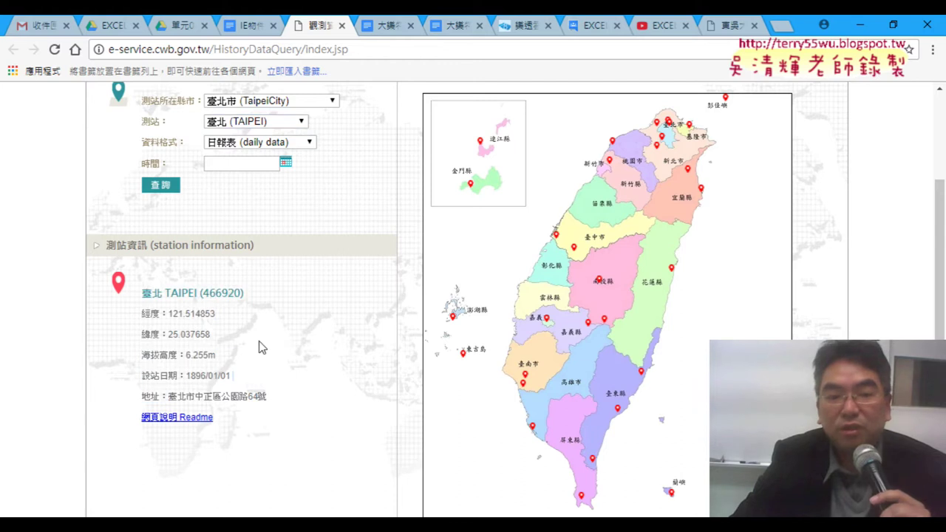
drag(273, 403, 144, 292)
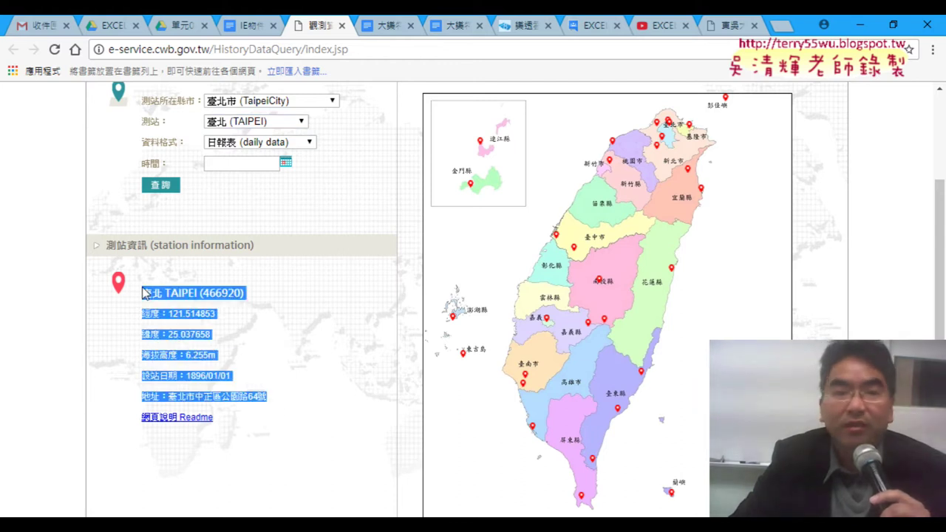
Choose 竹子湖 (ZHUZIHU) as the station.
click(286, 121)
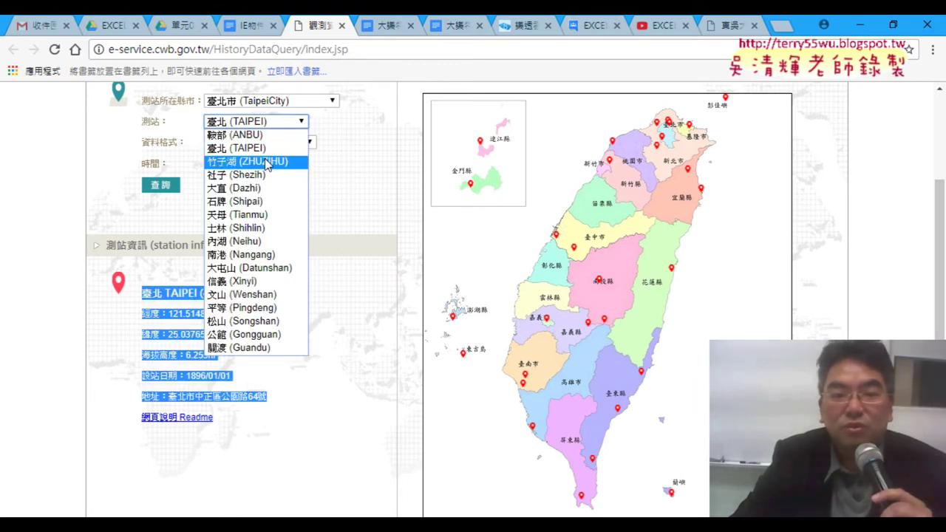
click(251, 158)
click(303, 123)
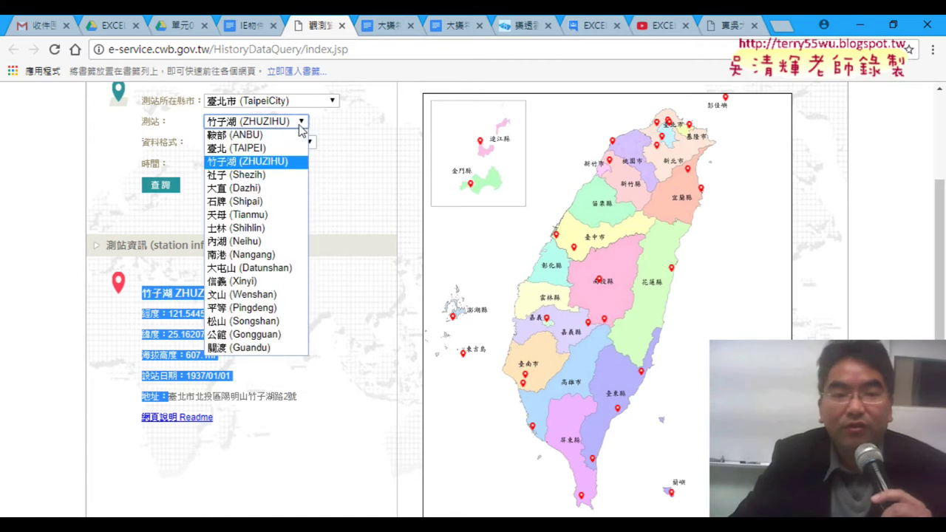
click(378, 204)
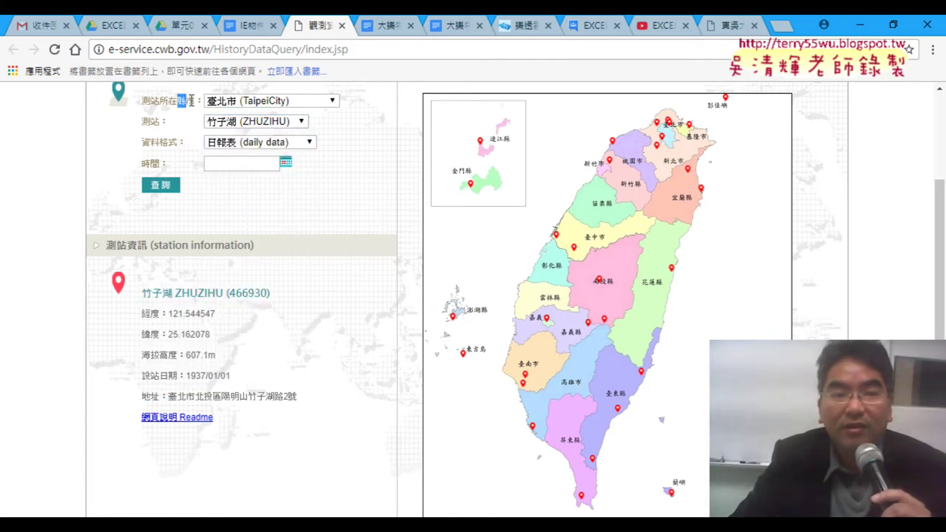
Set the county to 新北市 (NewTaipeiCity), keep station 板橋 (BANQIAO), and highlight its information.
click(244, 102)
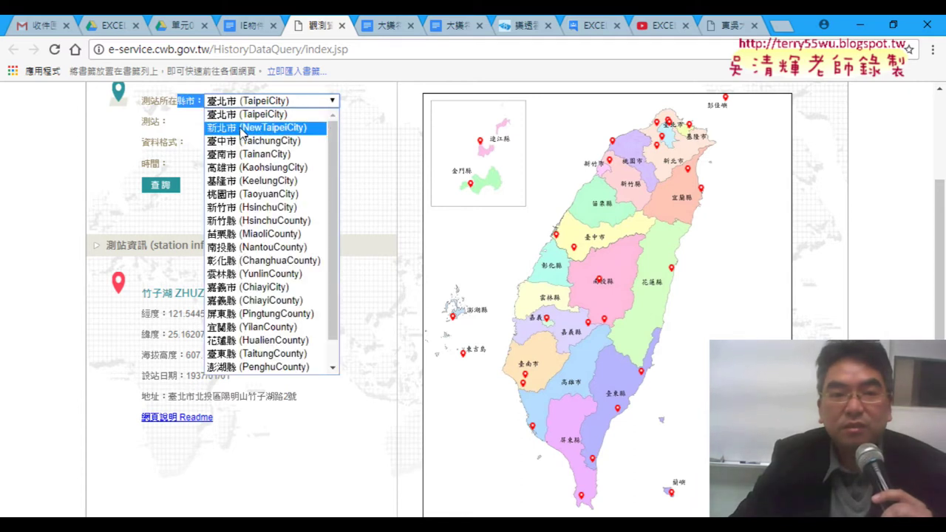
click(240, 126)
click(246, 122)
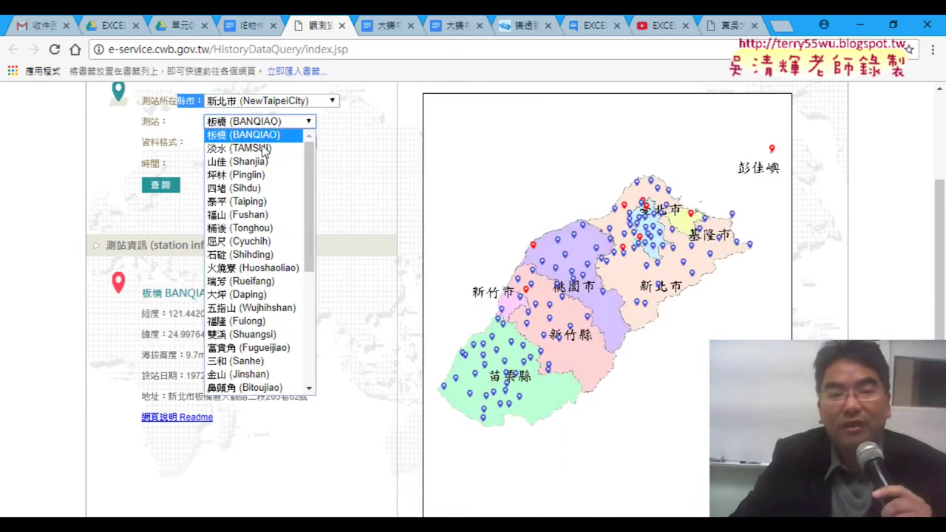
drag(312, 171, 309, 324)
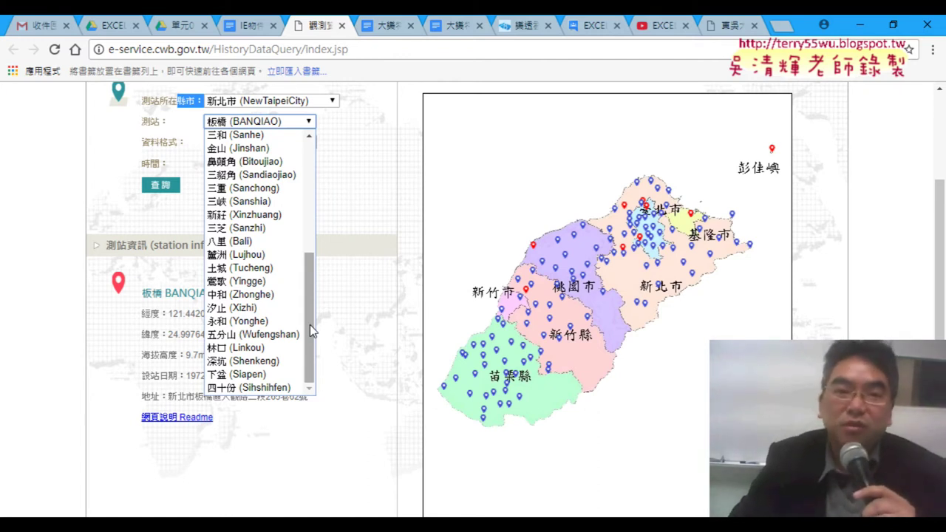
click(295, 396)
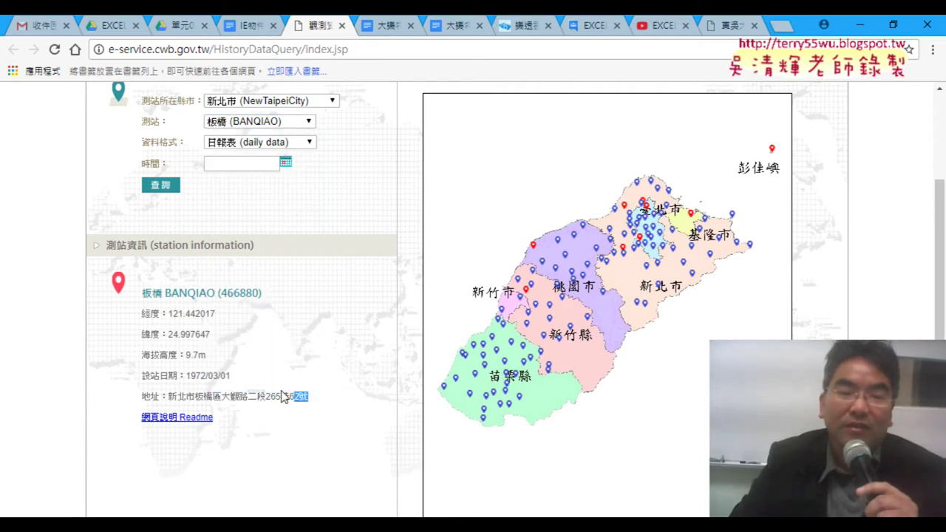
drag(316, 399, 135, 295)
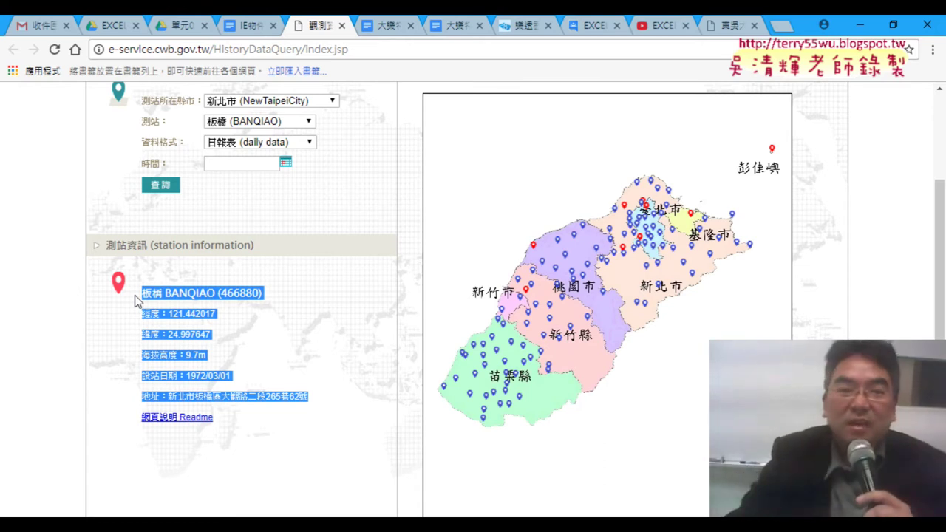
Switch the county back to 臺北市 (TaipeiCity), leaving the station on 鞍部 (ANBU).
click(254, 101)
click(245, 116)
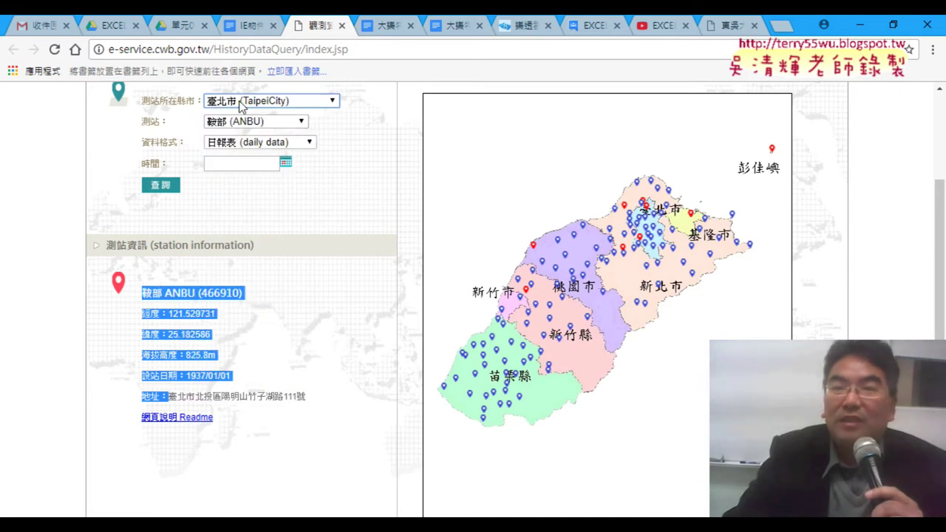
click(238, 122)
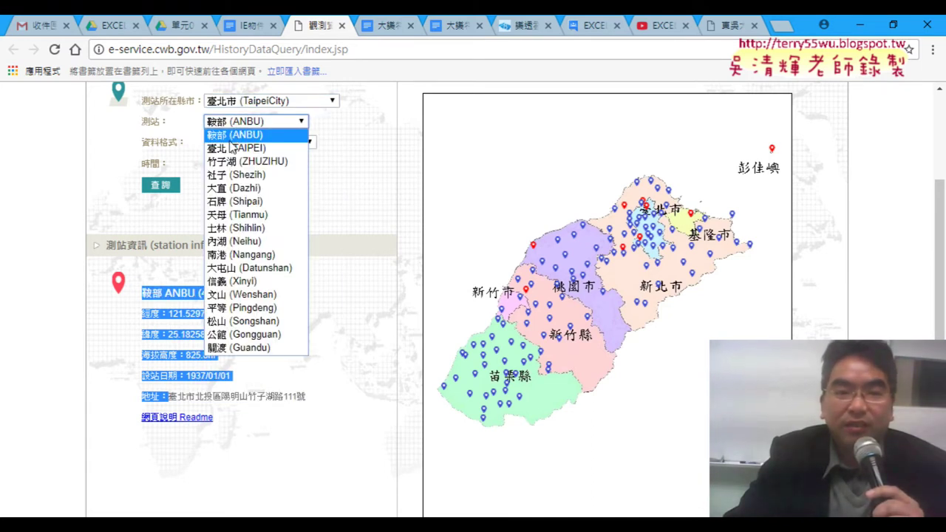
click(232, 137)
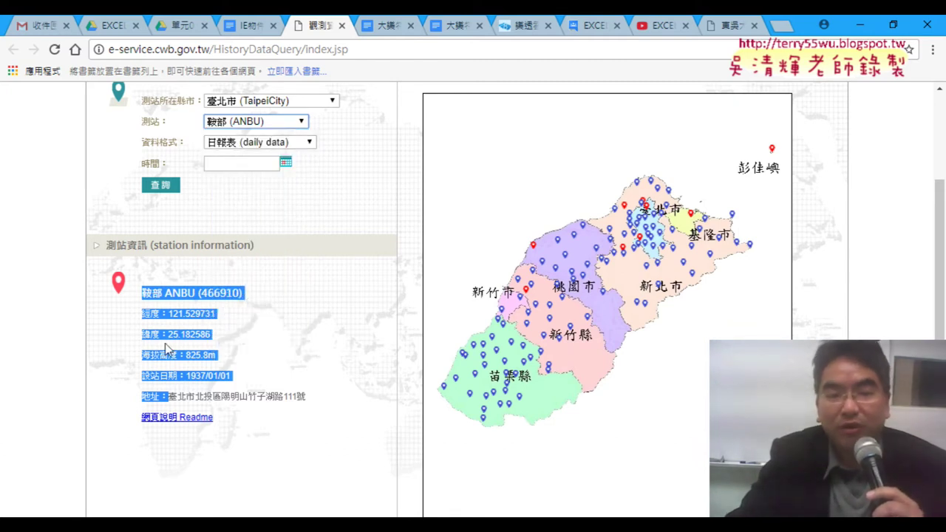
click(165, 303)
Pick 臺北 (TAIPEI) and then 竹子湖 (ZHUZIHU) as the station.
click(255, 121)
click(244, 136)
click(246, 124)
click(258, 164)
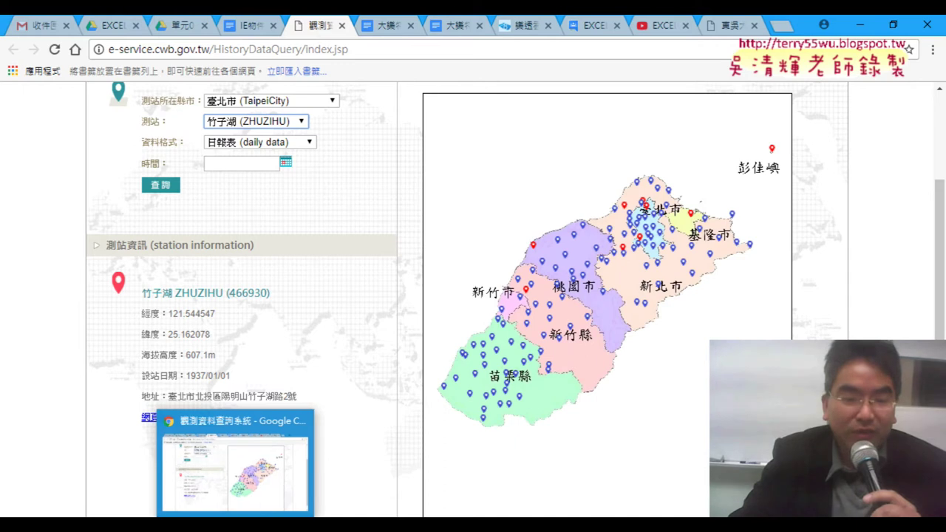
Browse the 完成檔 folder and select 股市當日行情表(1060626)OK.xlsm.
click(198, 466)
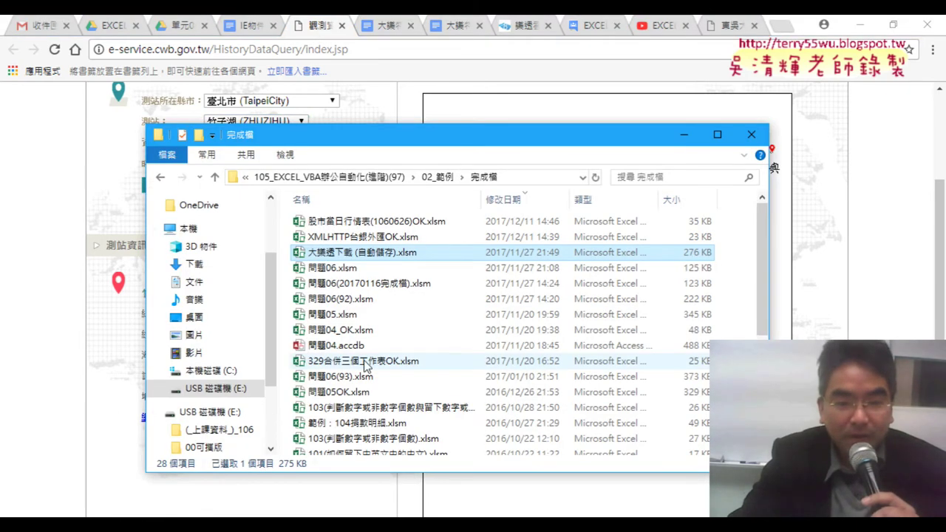
scroll(373, 347, down, 2)
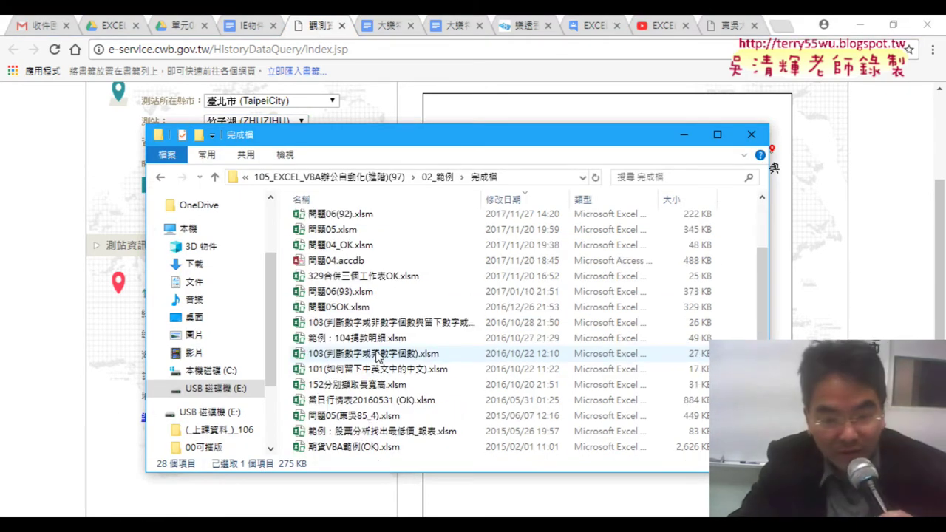
scroll(377, 354, up, 2)
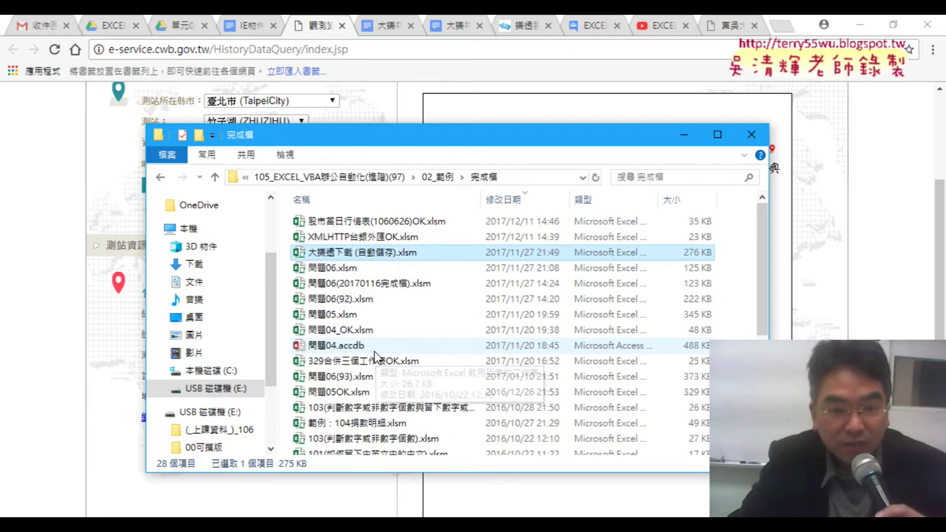
click(416, 224)
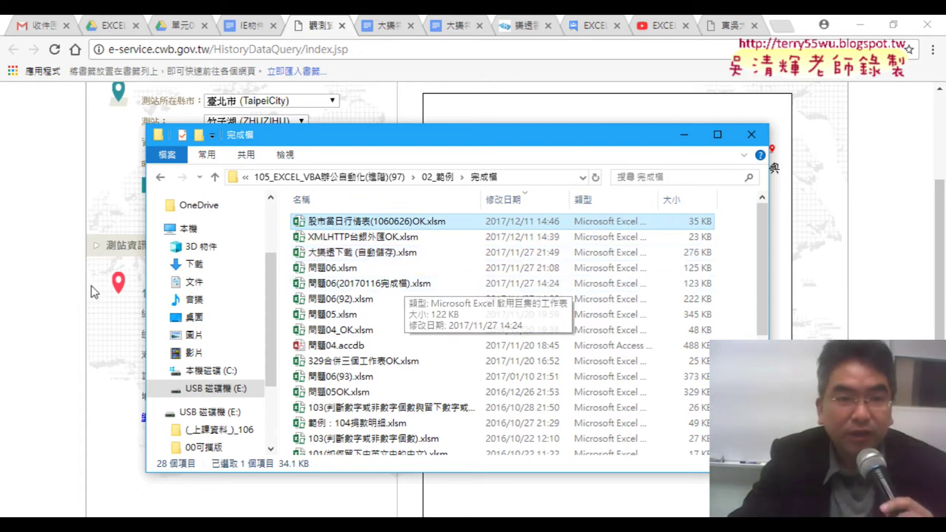
click(6, 275)
click(249, 25)
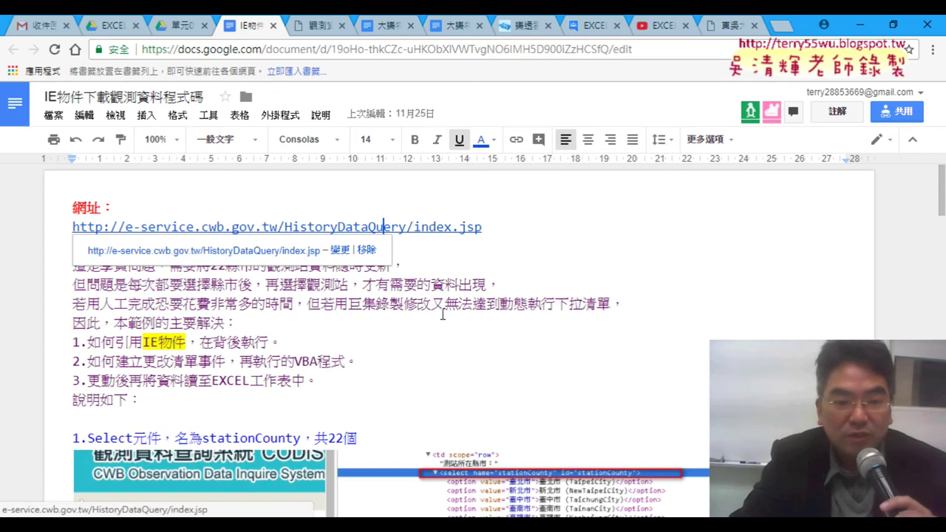
scroll(447, 316, down, 4)
scroll(447, 316, down, 3)
scroll(448, 316, down, 2)
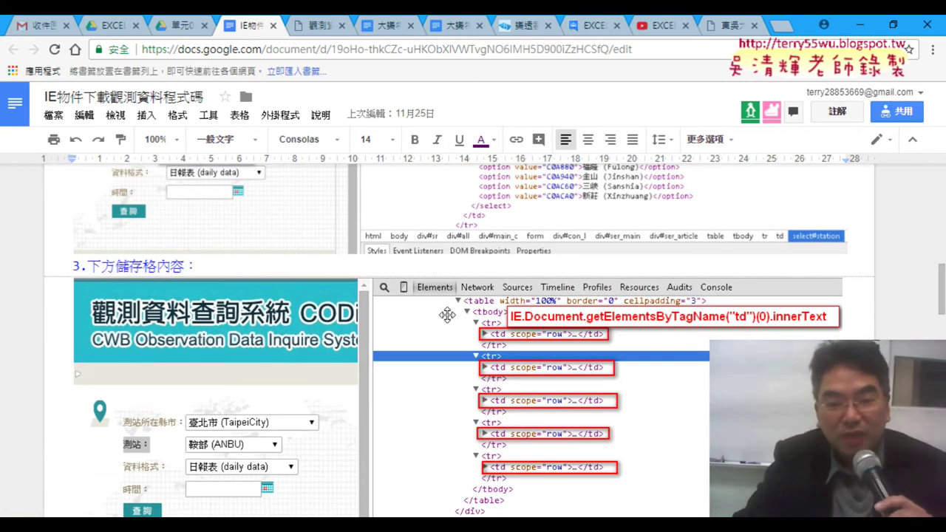
scroll(447, 315, down, 1)
scroll(447, 316, down, 2)
scroll(451, 329, down, 2)
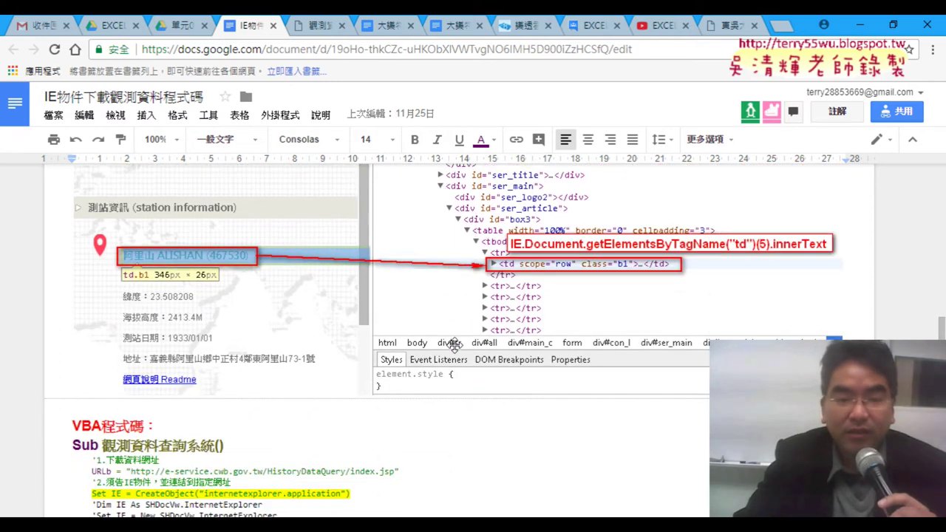
scroll(453, 345, down, 1)
scroll(454, 345, down, 2)
scroll(455, 346, down, 2)
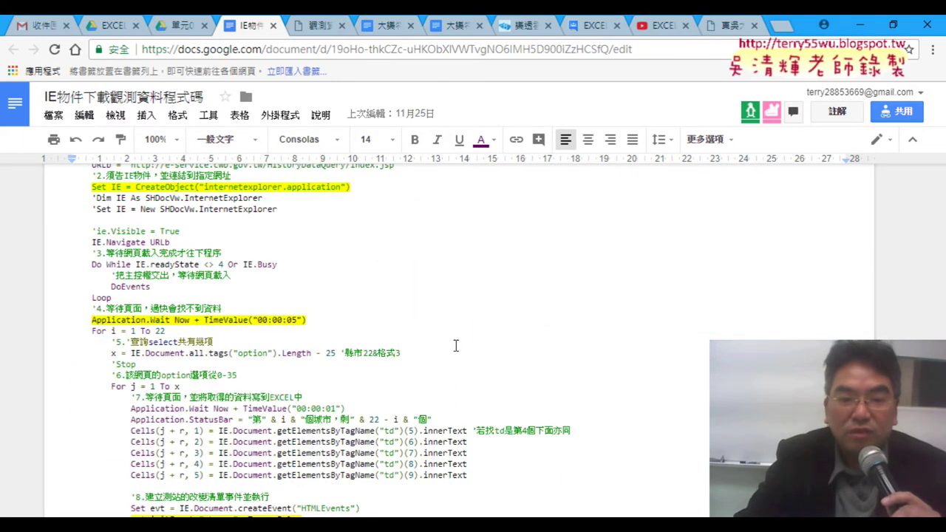
scroll(456, 345, down, 1)
scroll(462, 344, down, 1)
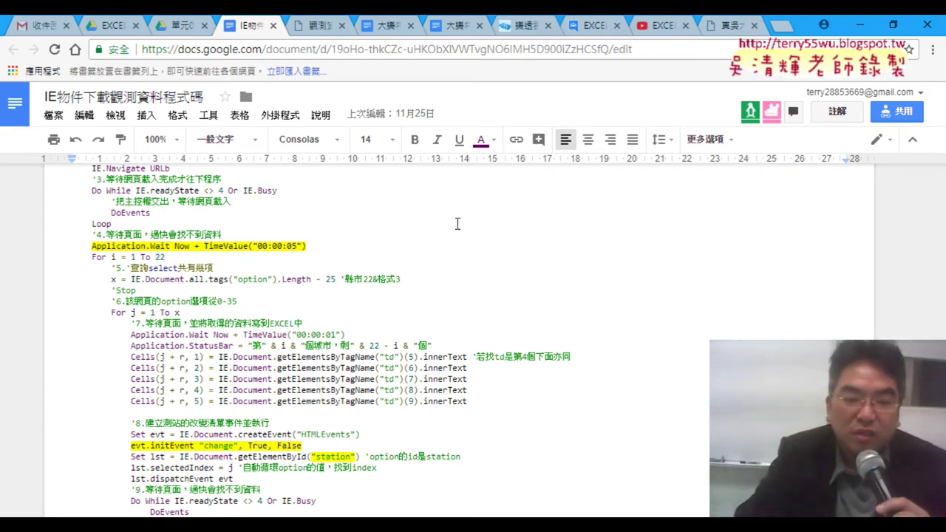
scroll(437, 306, down, 1)
scroll(432, 308, down, 1)
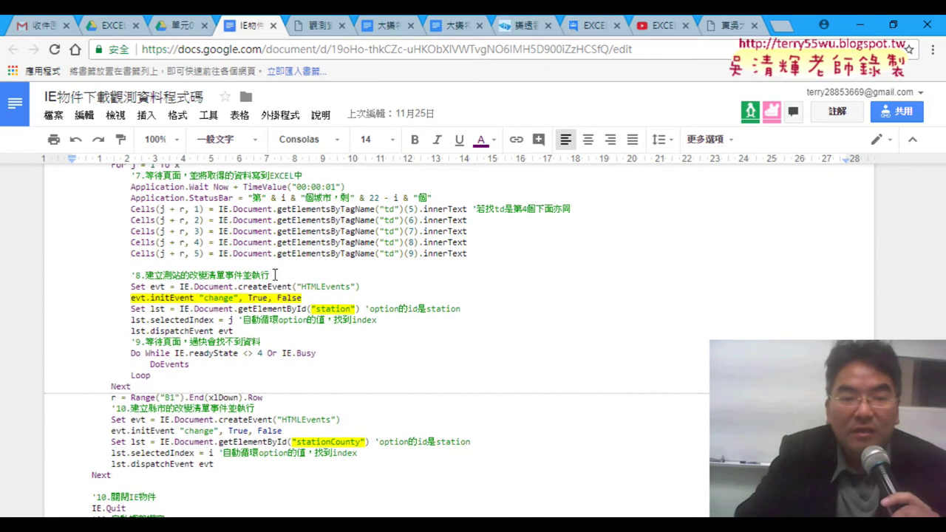
double_click(176, 273)
drag(270, 275, 147, 270)
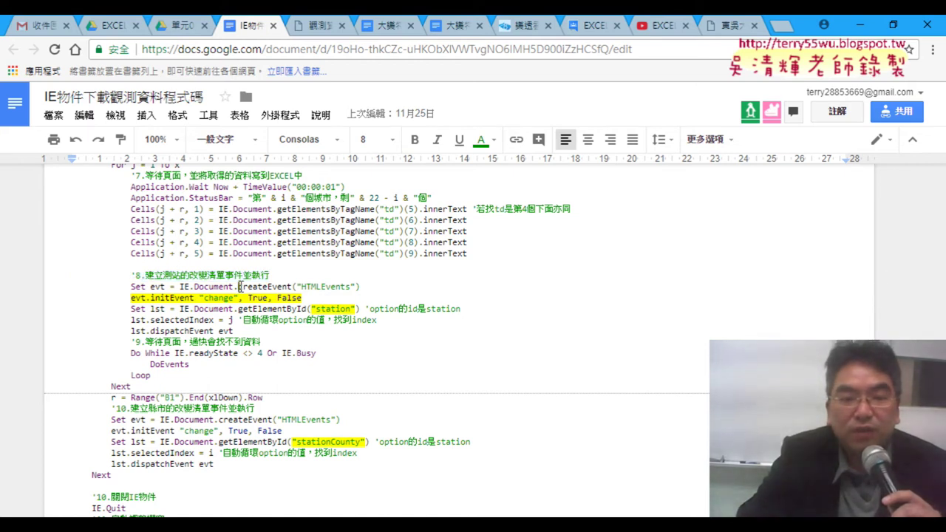
drag(238, 287, 294, 286)
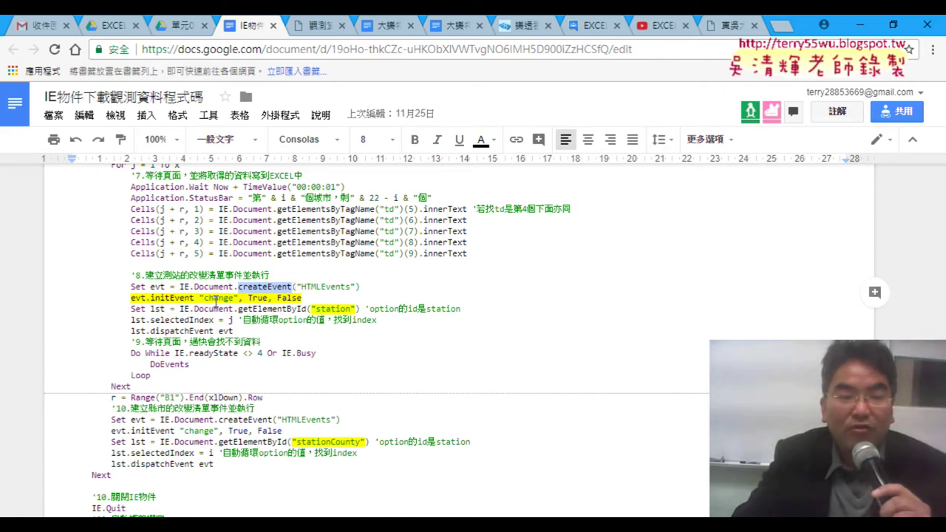
drag(204, 298, 234, 297)
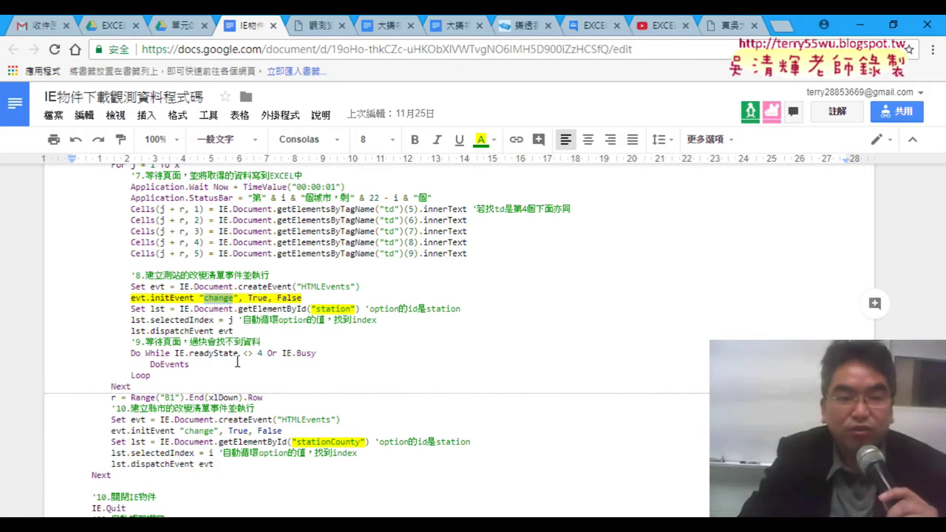
scroll(237, 360, up, 1)
scroll(153, 258, up, 1)
scroll(147, 259, up, 1)
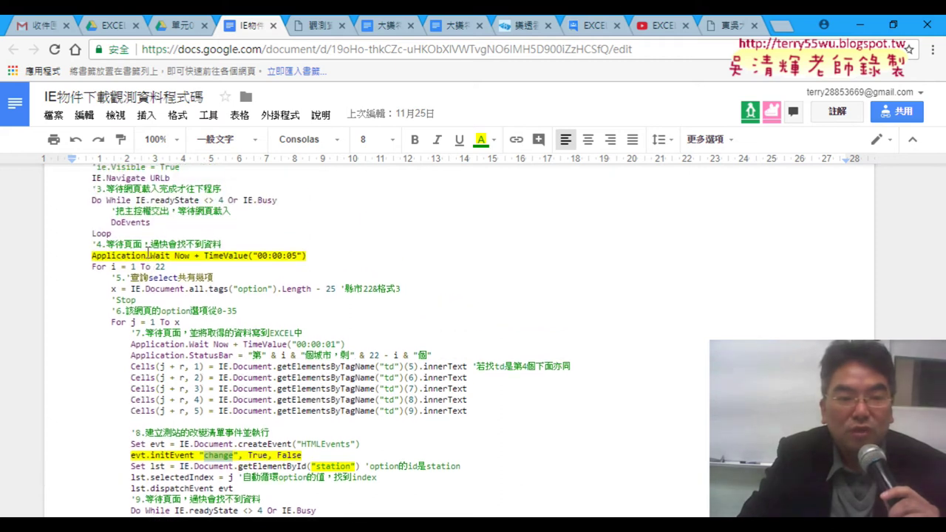
scroll(126, 260, up, 1)
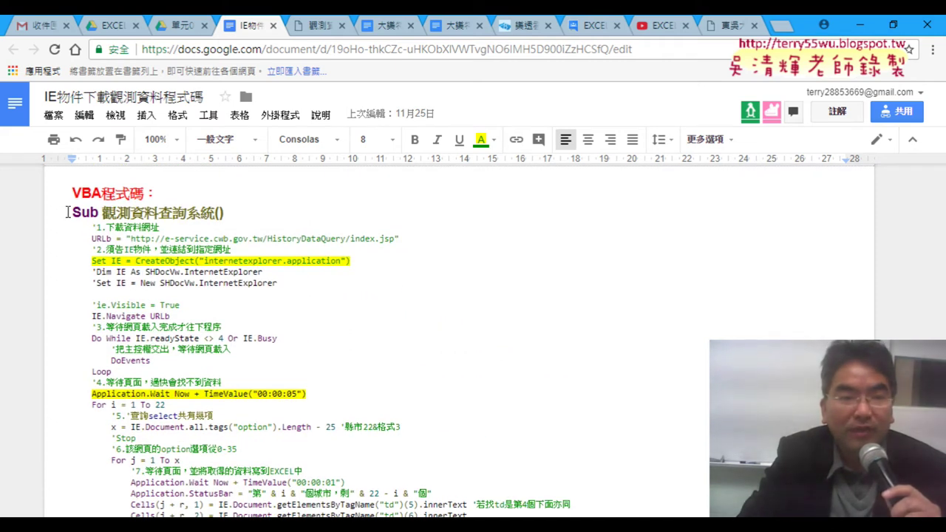
Add blank sheet 工作表13 to the 大樂透下載 workbook and open the VBA editor.
click(181, 25)
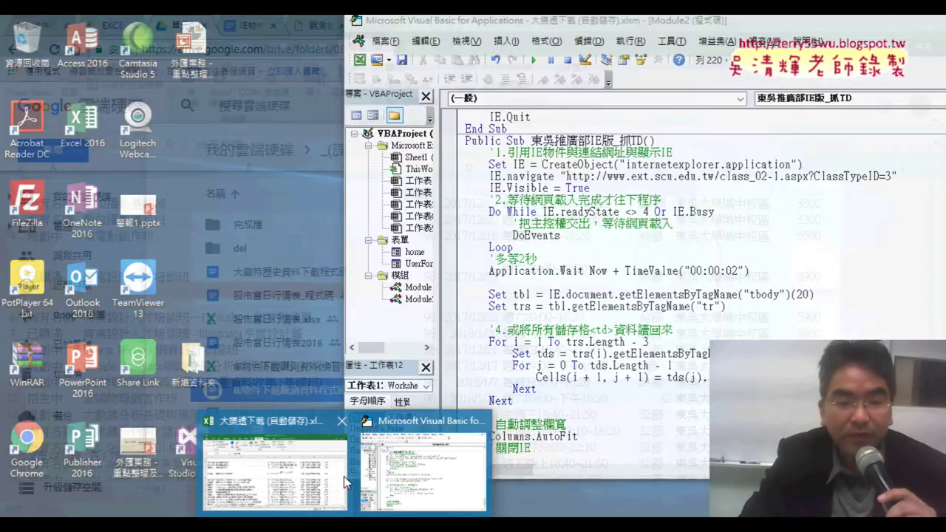
click(274, 480)
click(425, 490)
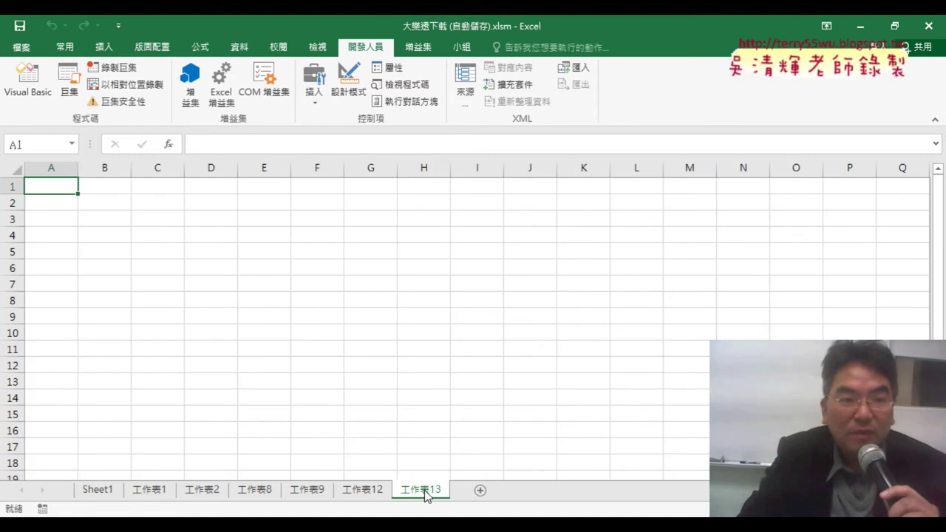
click(40, 89)
scroll(530, 299, down, 1)
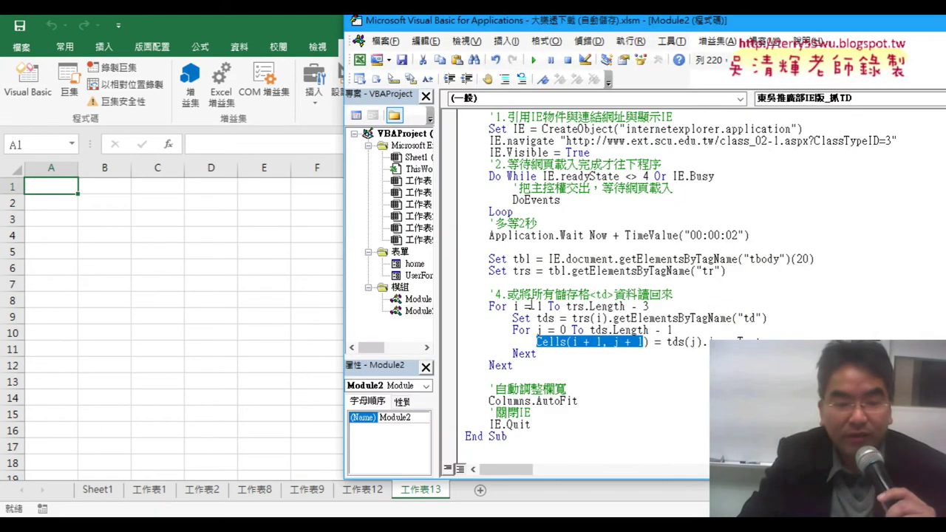
Select the full station-query macro code, from Sub downward, in the Google Doc.
key(alt+Tab)
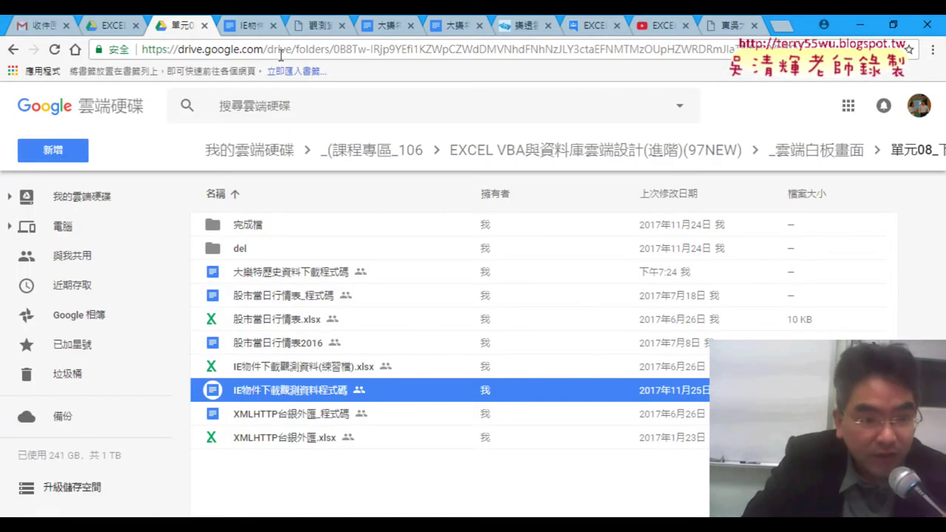
click(252, 27)
mouse_move(68, 164)
mouse_down()
mouse_move(295, 516)
mouse_move(509, 345)
mouse_up()
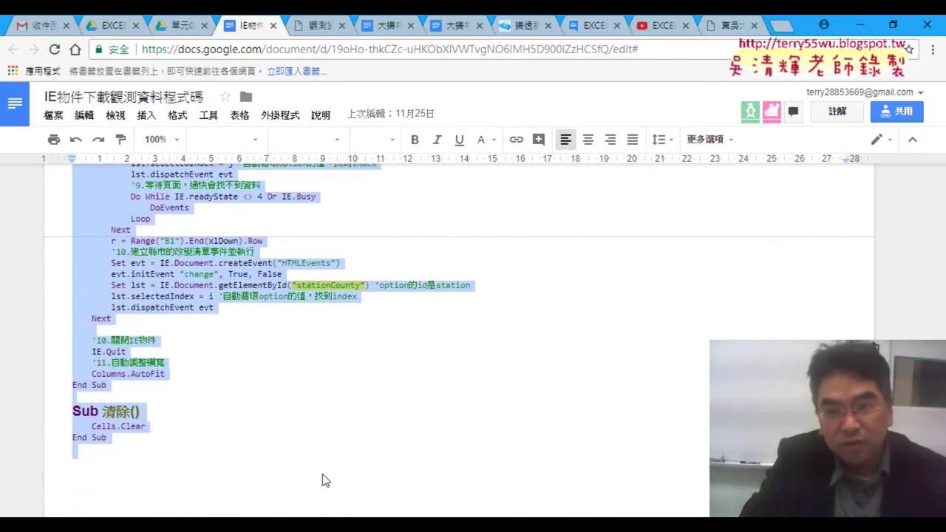
key(alt+Tab)
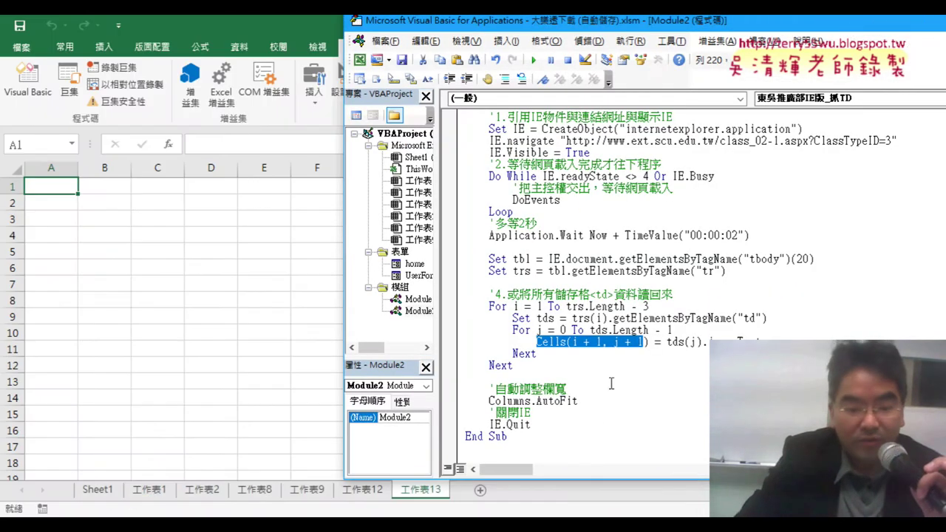
Paste the copied macro code at the end of Module2.
click(501, 456)
key(ctrl+v)
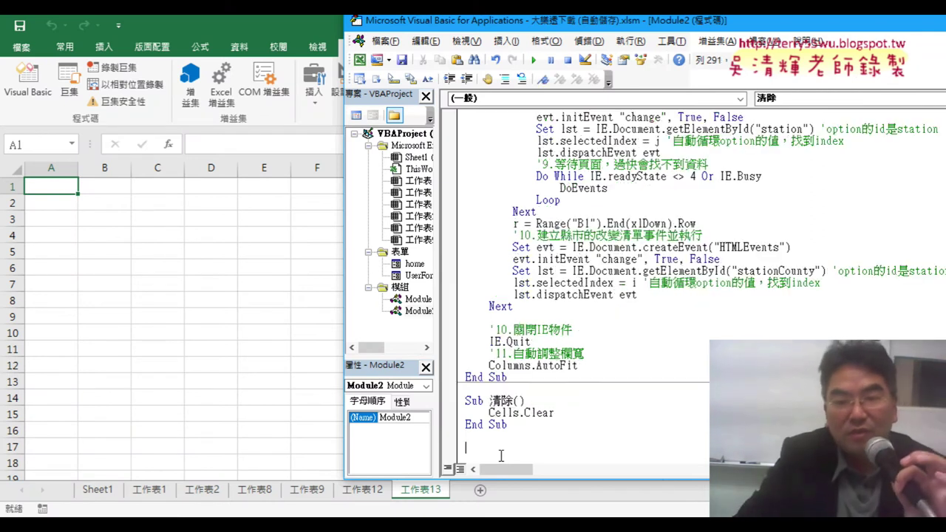
scroll(612, 394, up, 2)
scroll(600, 306, up, 5)
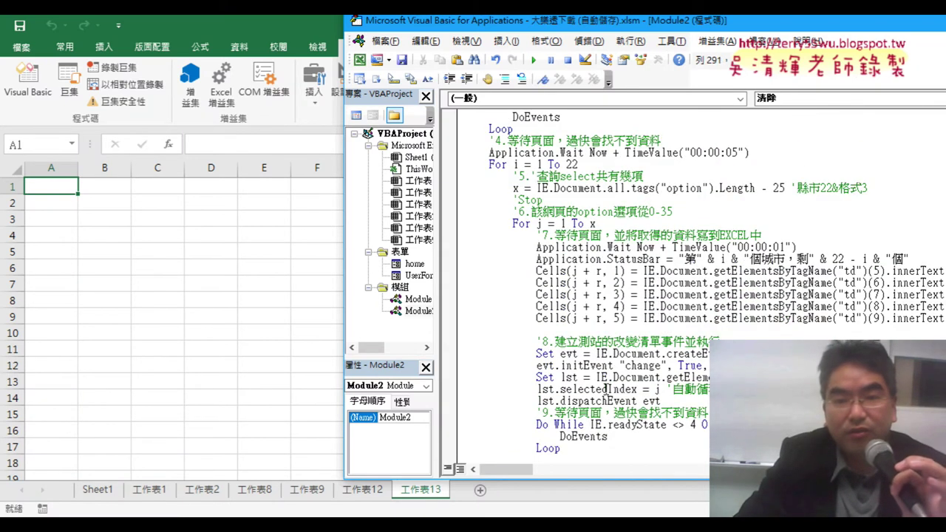
scroll(591, 214, up, 2)
scroll(591, 214, up, 2)
scroll(591, 214, up, 2)
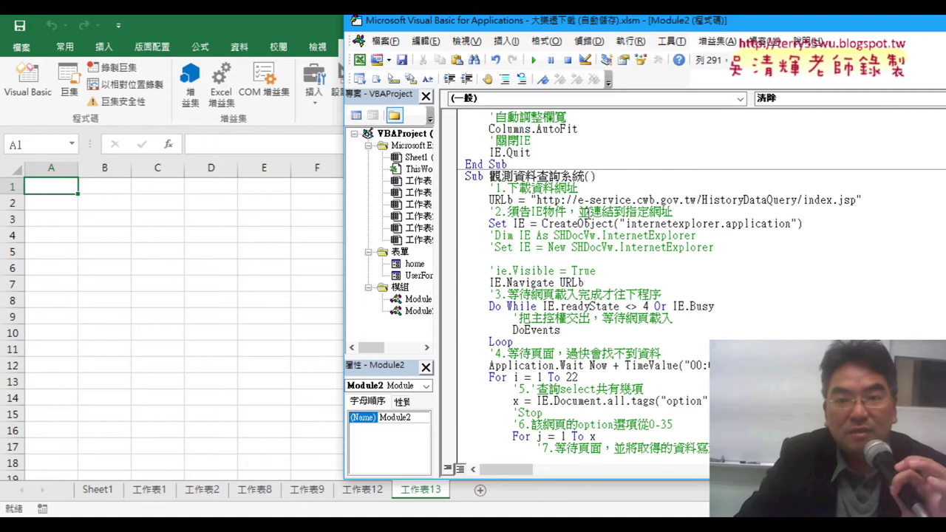
Run the 觀測資料查詢系統 macro and watch station rows fill 工作表13.
click(579, 200)
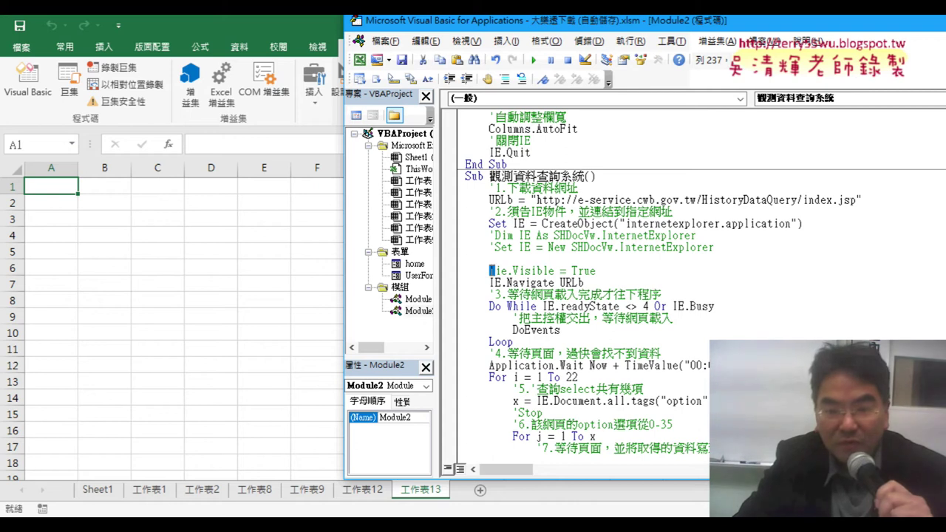
drag(606, 275, 495, 270)
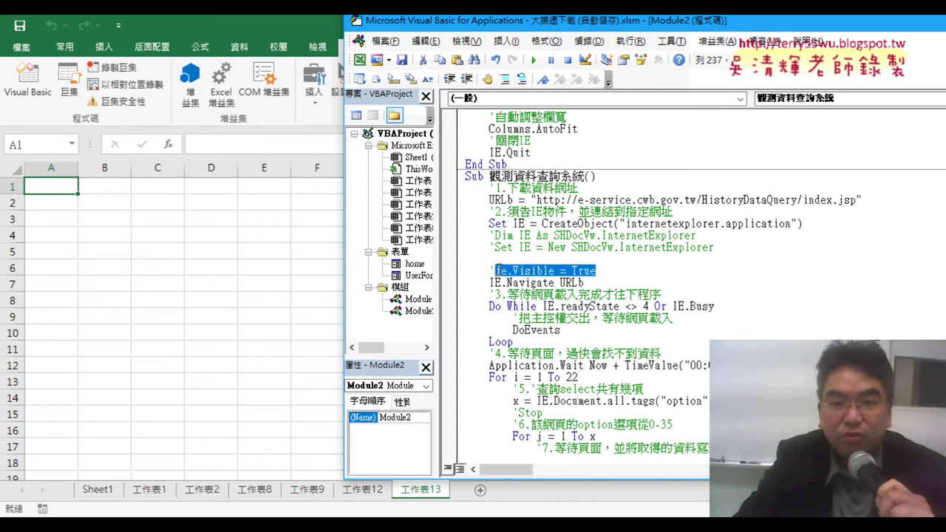
click(534, 59)
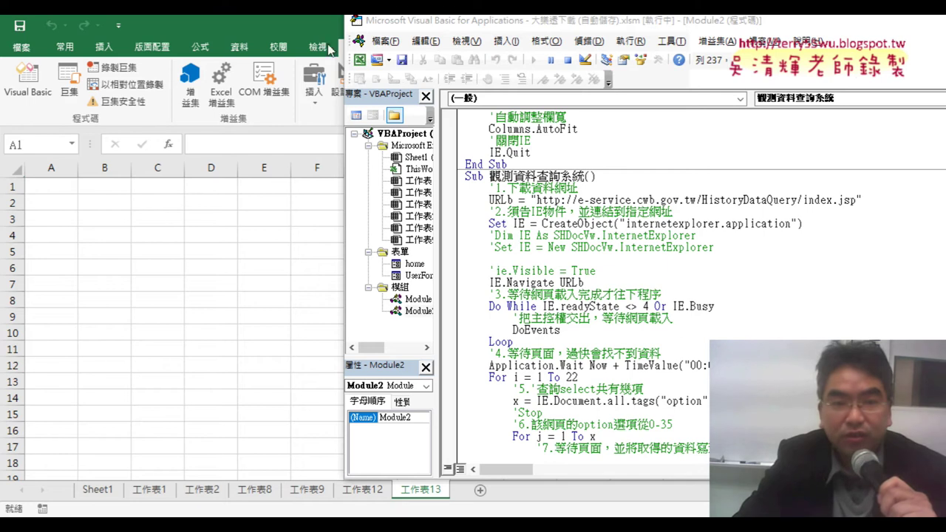
click(296, 16)
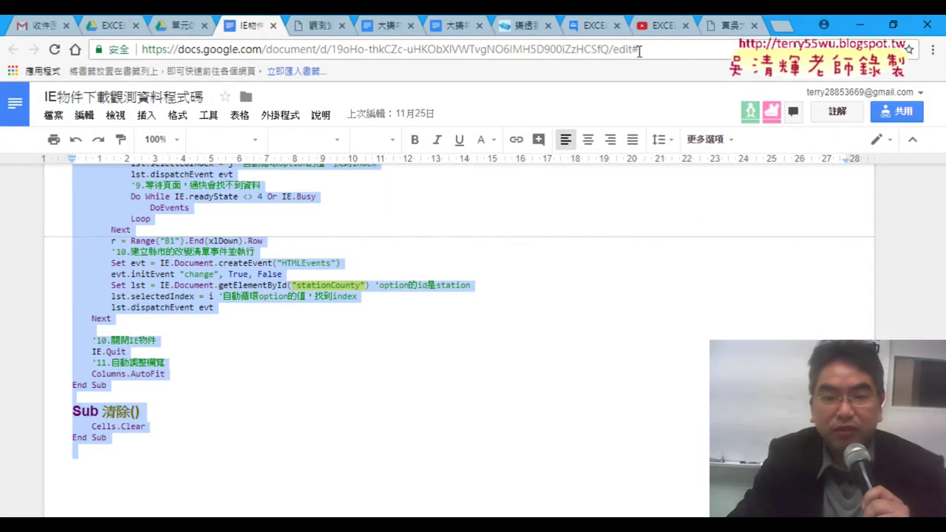
Look over the 東吳 數位人才 course listing.
click(711, 30)
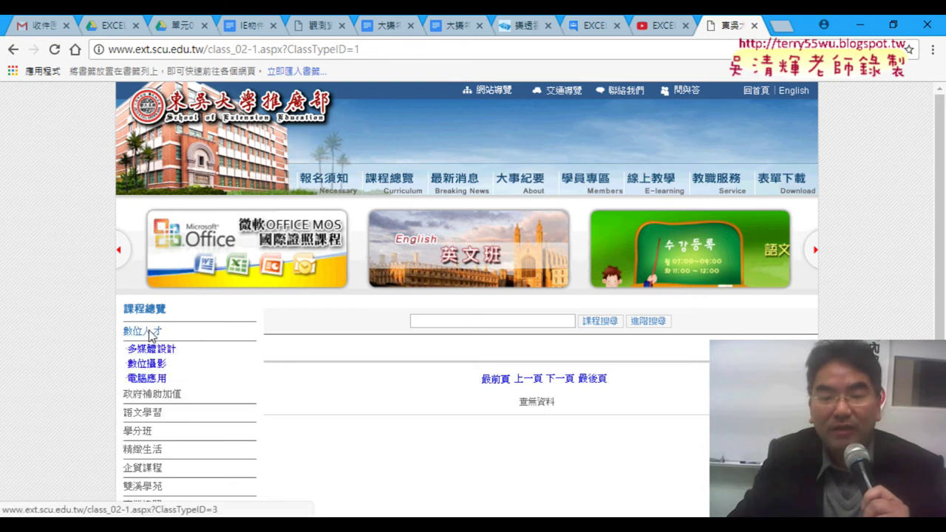
click(152, 334)
scroll(461, 352, down, 3)
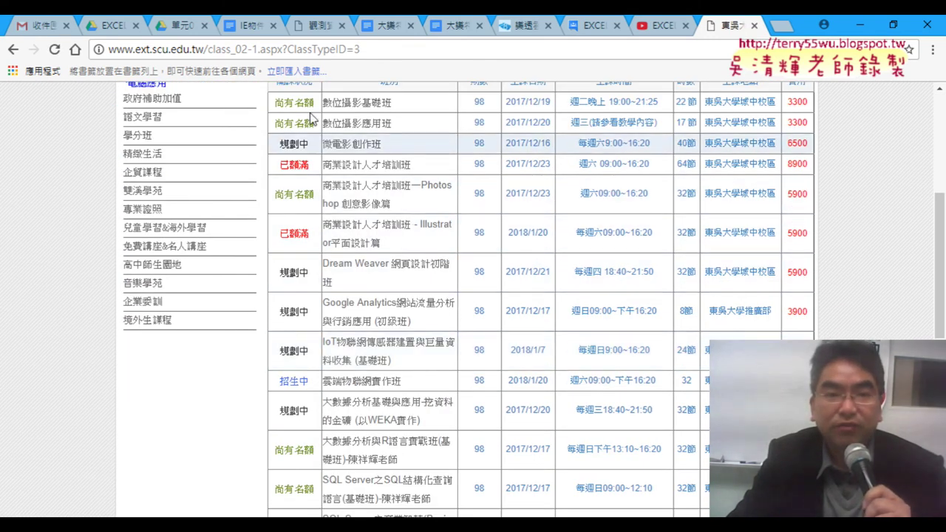
Follow the CWB link at the top of the macro doc to the CODiS query page.
click(241, 30)
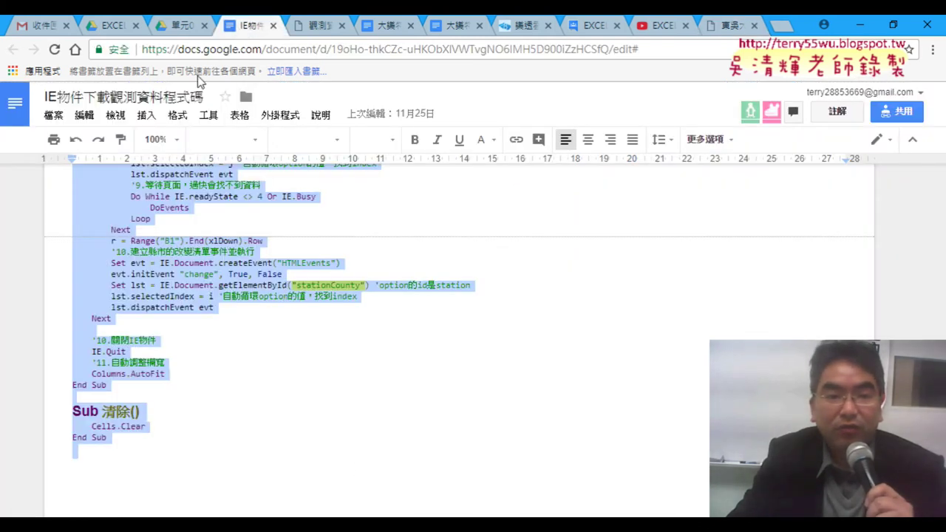
scroll(313, 280, up, 5)
scroll(317, 295, up, 5)
scroll(325, 317, up, 5)
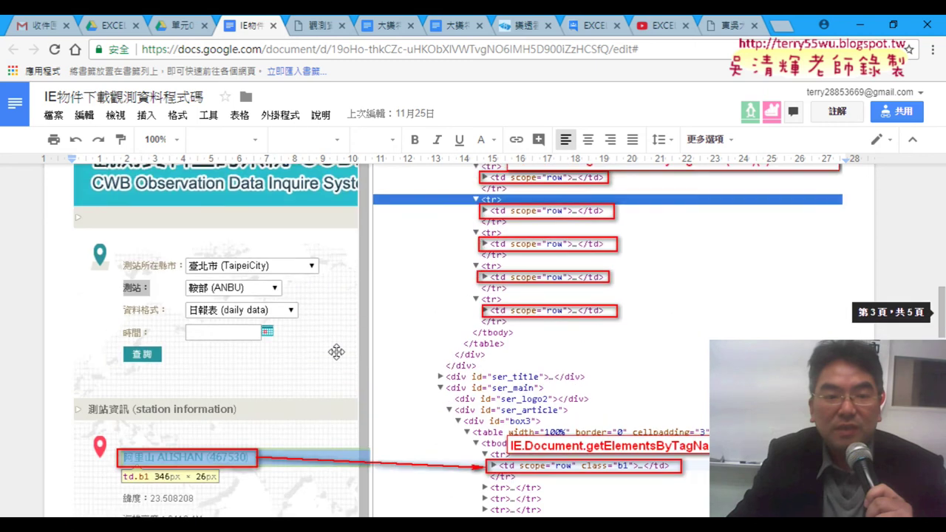
scroll(336, 352, up, 3)
scroll(348, 344, up, 5)
scroll(366, 329, up, 3)
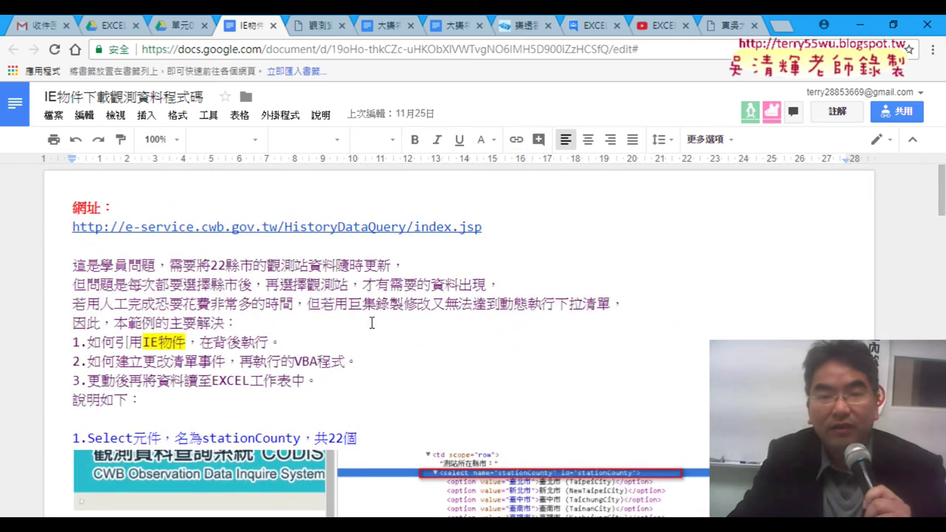
click(369, 226)
click(314, 26)
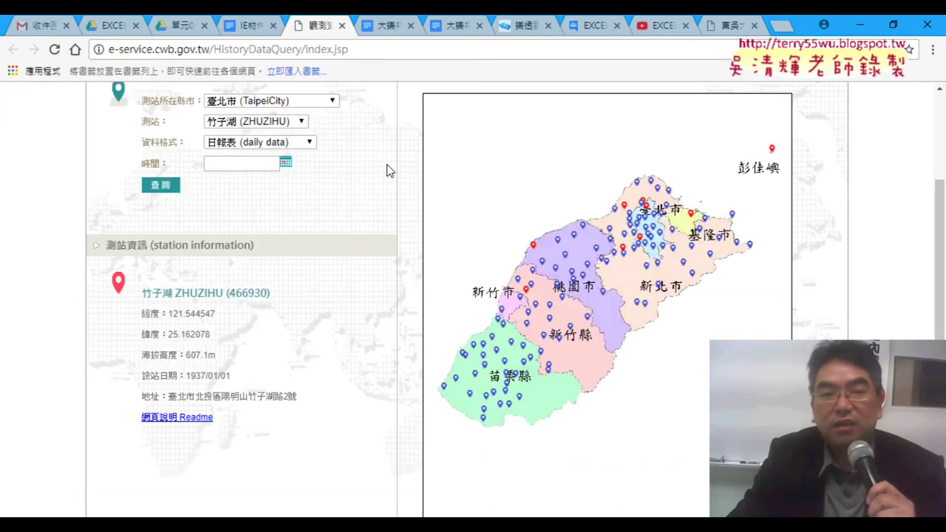
click(288, 123)
click(294, 102)
click(294, 102)
click(294, 102)
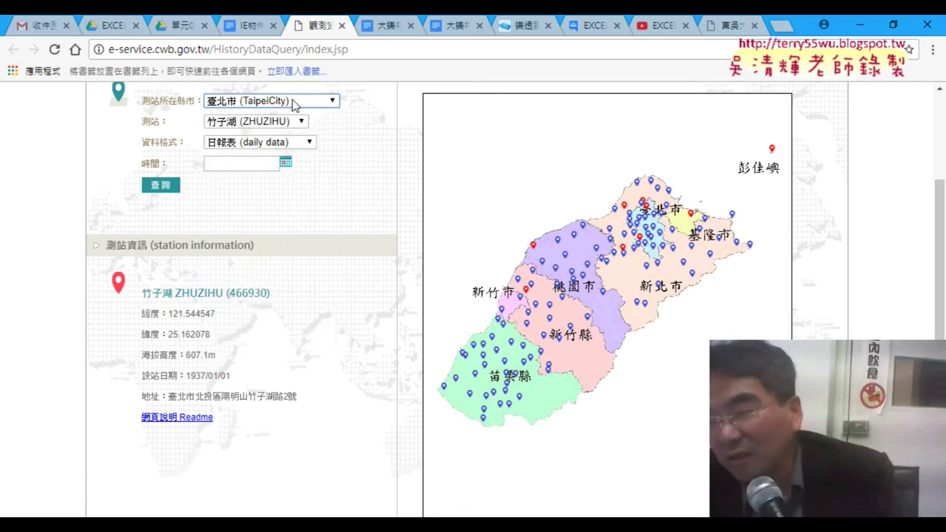